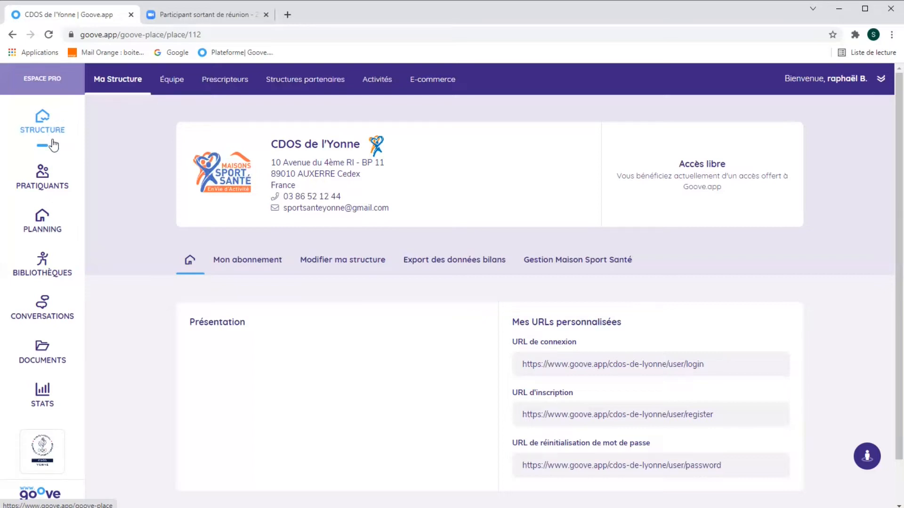
- Search the list of all pratiquants by the test pratiquant's surname
left_click(47, 173)
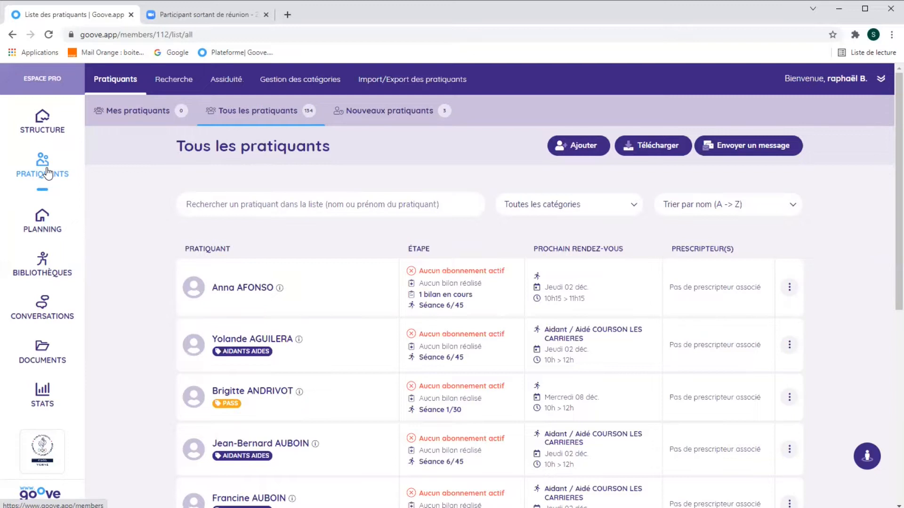
left_click(215, 210)
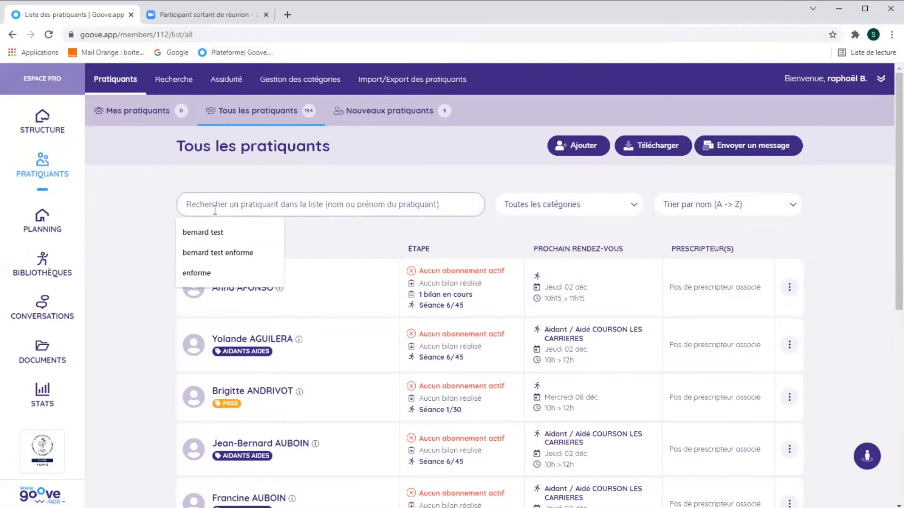
type("enforme")
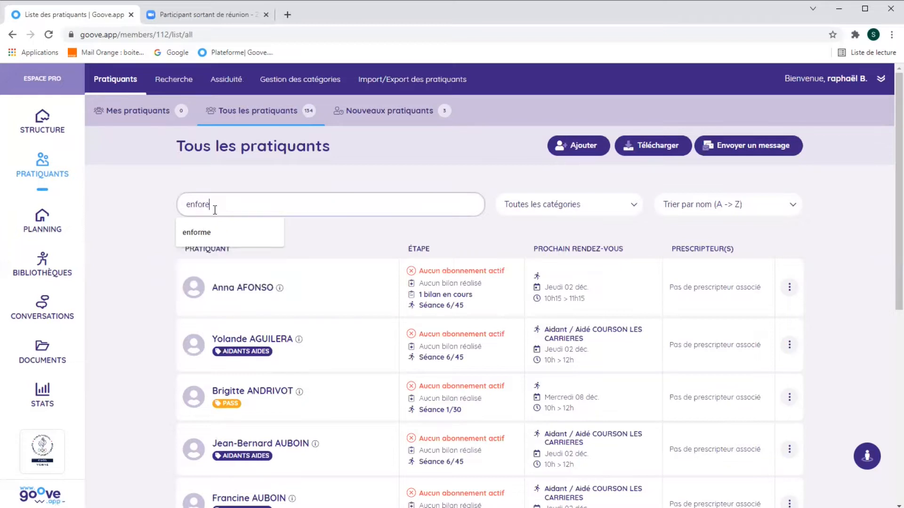
key("Return")
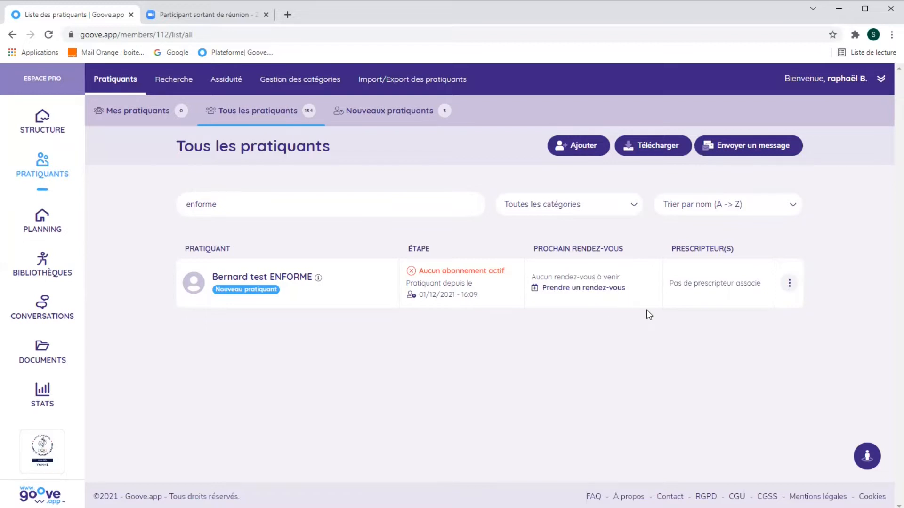
- Open the found pratiquant's profile and review the Fiche d'informations, including general information, contact details and pathologies
left_click(789, 282)
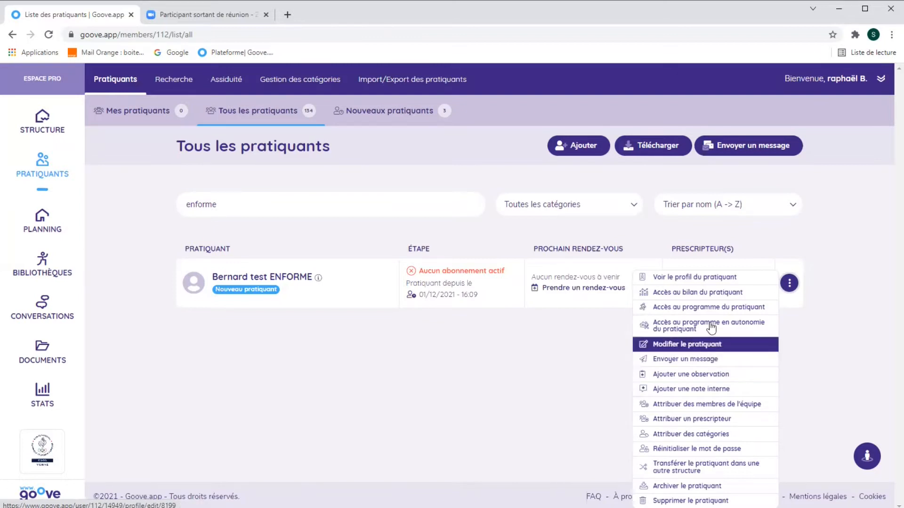
left_click(711, 281)
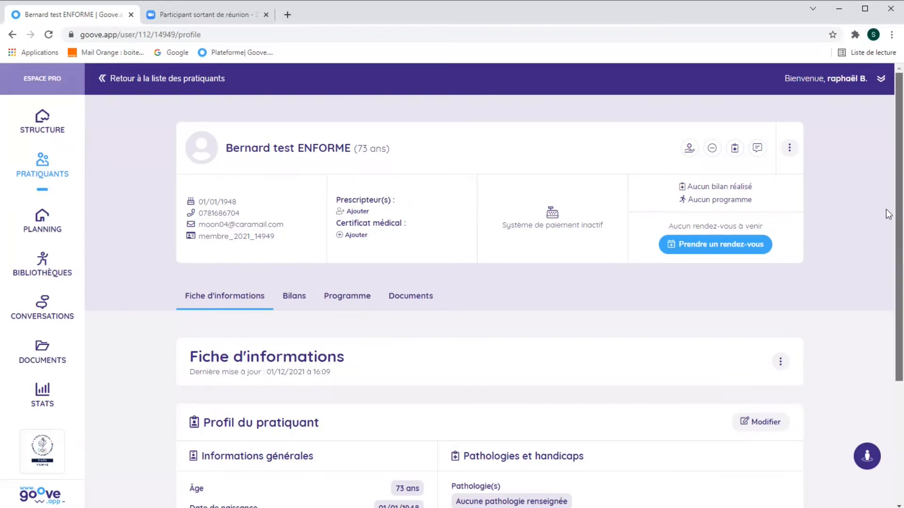
scroll(888, 231, "down", 2)
scroll(887, 245, "down", 3)
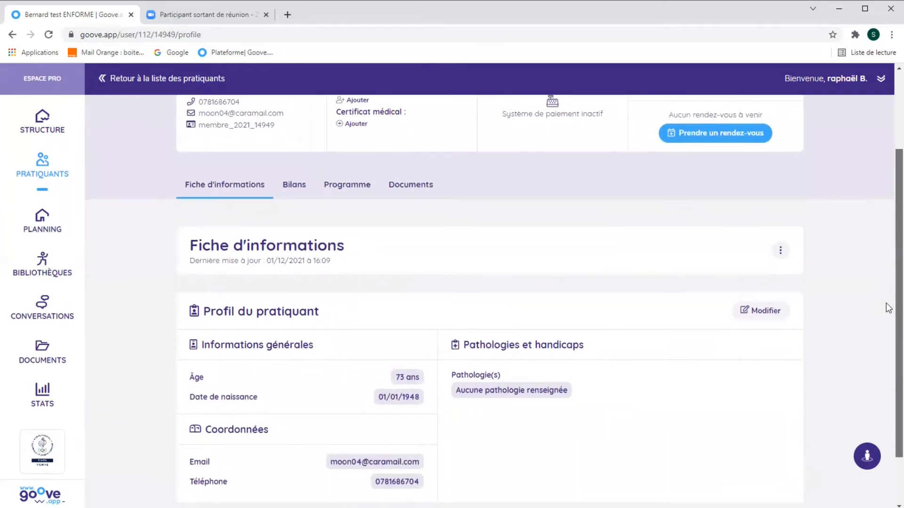
scroll(887, 325, "down", 1)
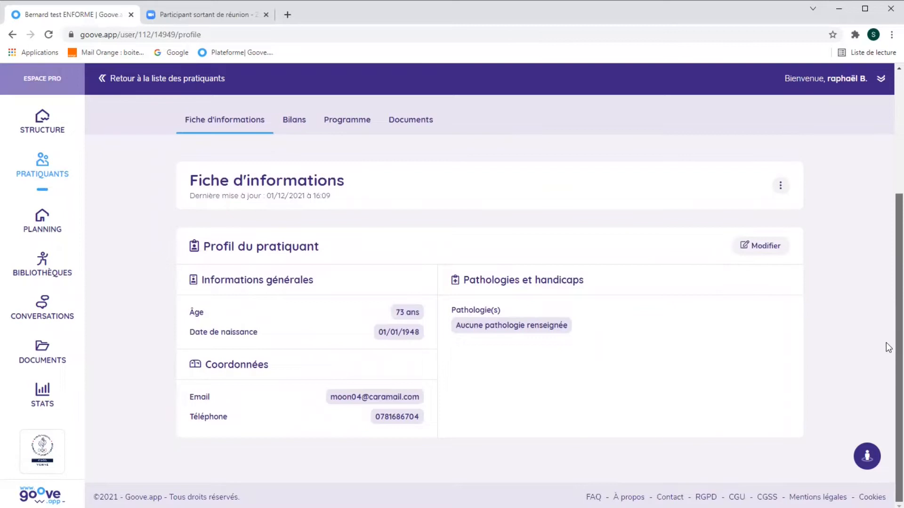
scroll(886, 283, "up", 4)
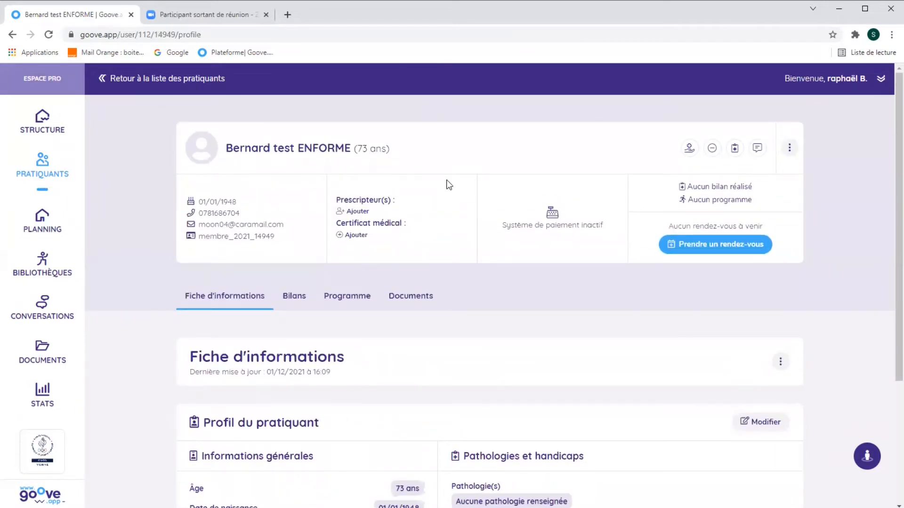
- View the pratiquant's Bilans section and check which time slots can be reserved for a bilan
left_click(298, 303)
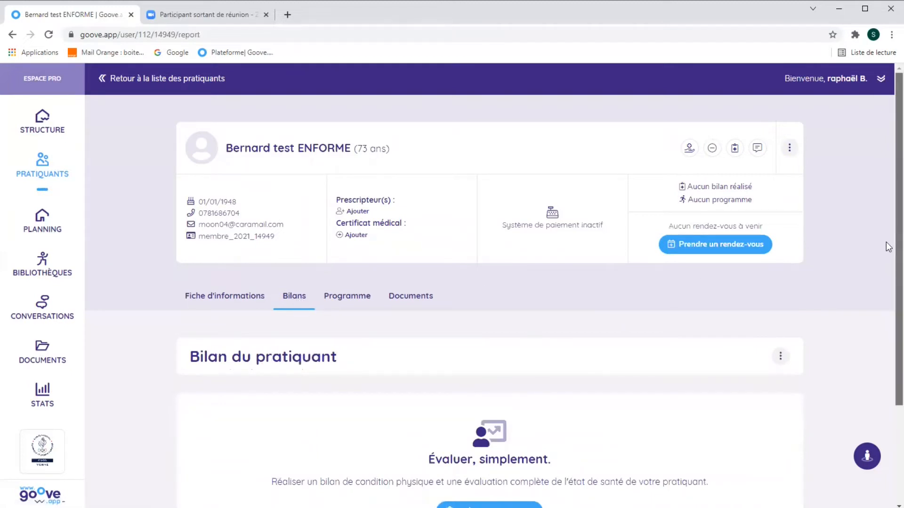
scroll(888, 296, "down", 1)
scroll(888, 320, "down", 2)
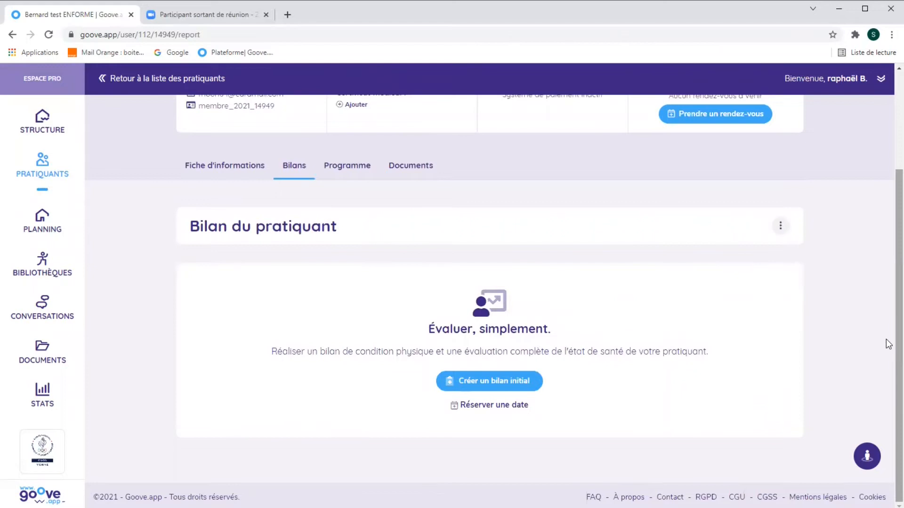
left_click(506, 409)
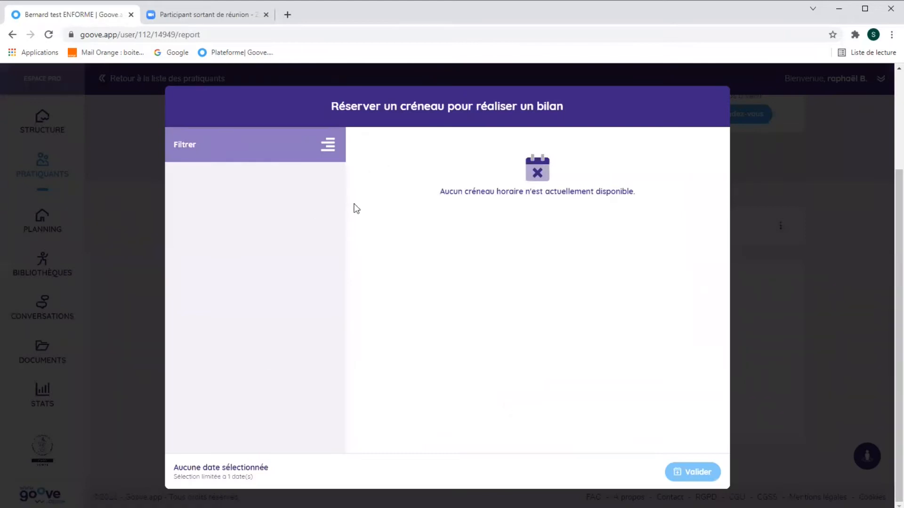
left_click(755, 214)
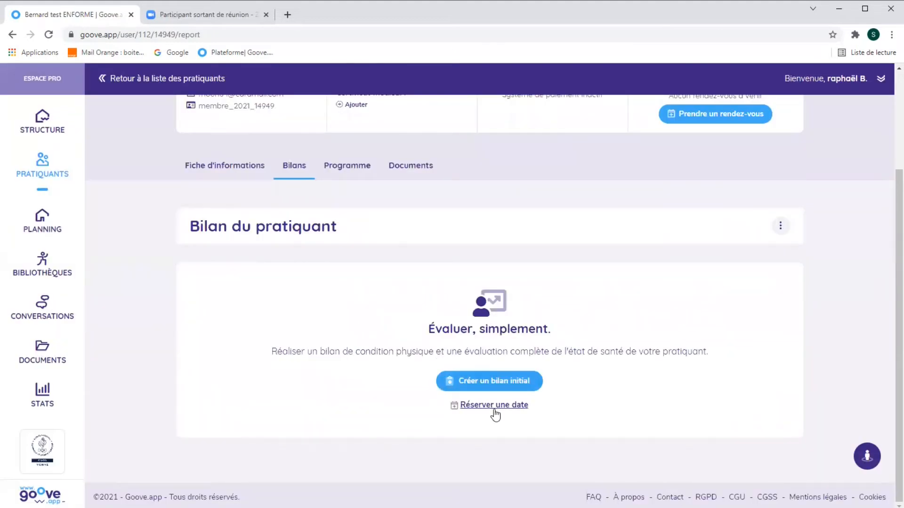
- Create an initial bilan for the pratiquant using the Bilan Maison Sport Santé type from the Goove library
left_click(489, 380)
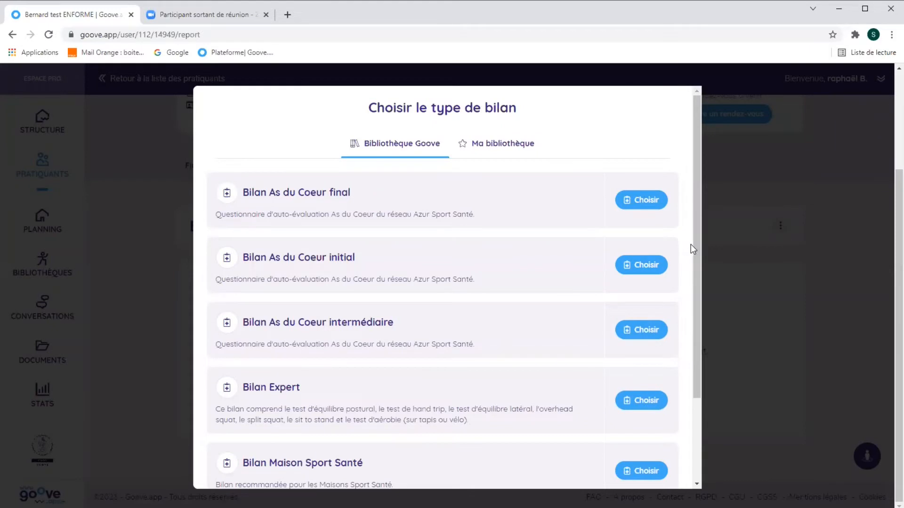
left_click_drag(698, 247, 713, 363)
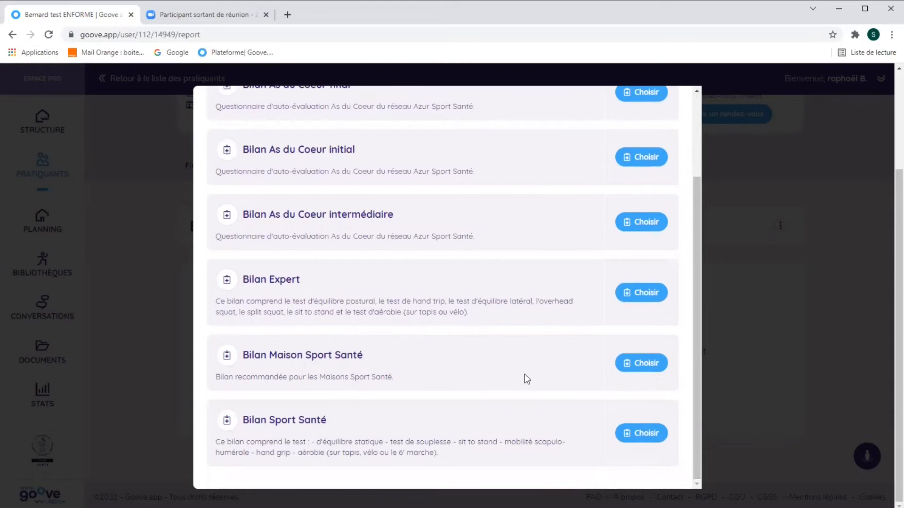
left_click(656, 374)
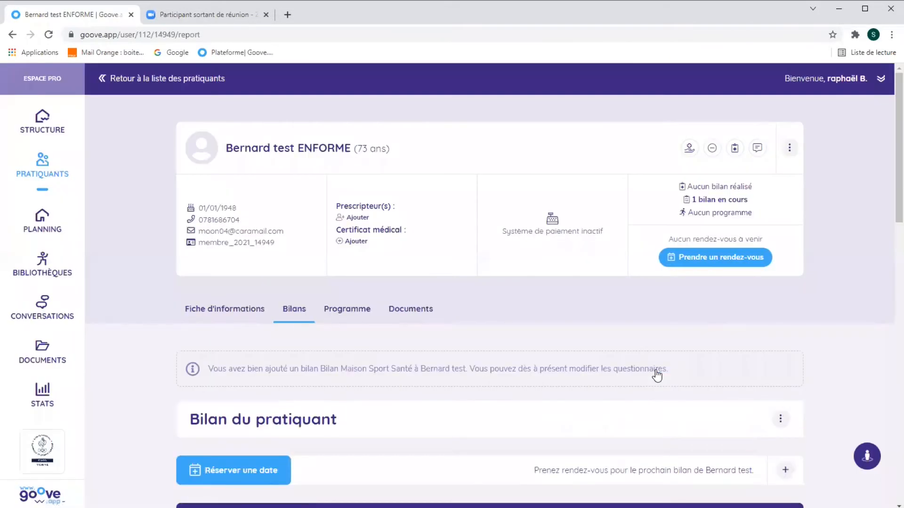
- Open the bilan's member information form for updating and set the family situation to En couple
left_click_drag(897, 186, 887, 275)
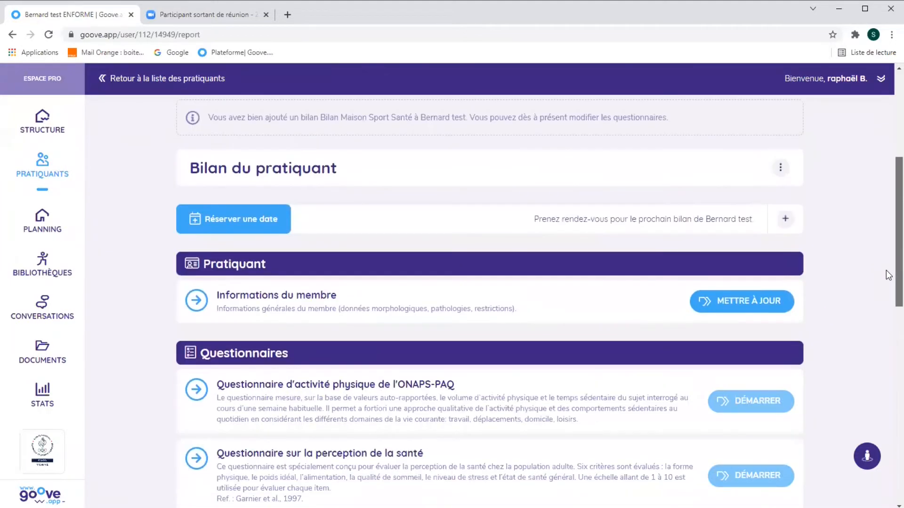
left_click(754, 299)
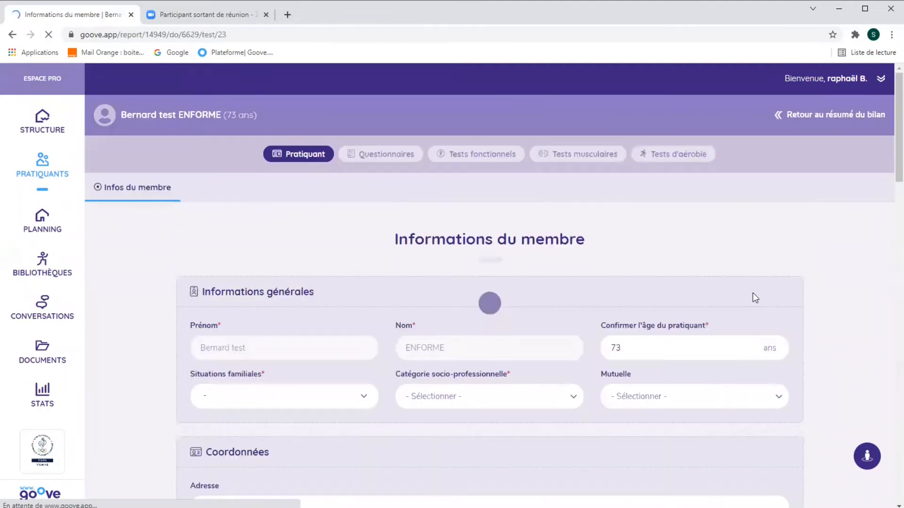
left_click_drag(888, 158, 888, 206)
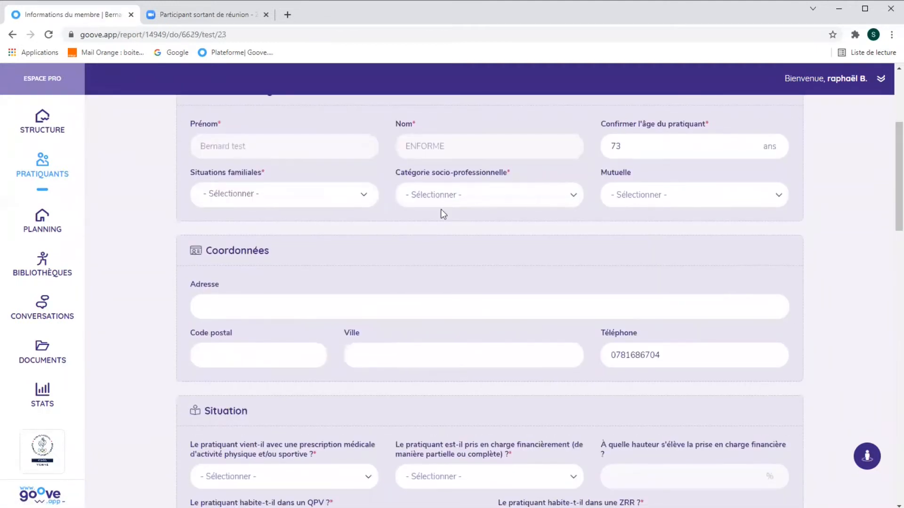
left_click(312, 193)
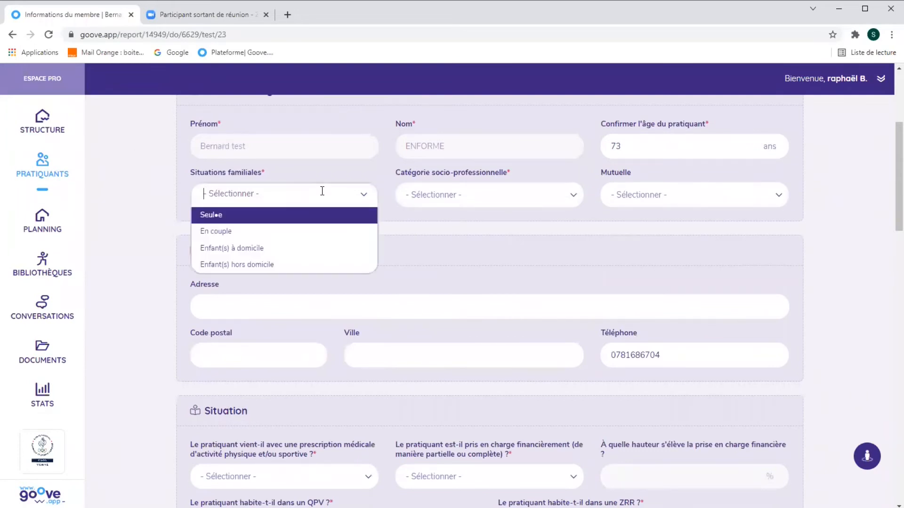
left_click(283, 231)
- Set the socio-professional category to Employés
left_click(415, 205)
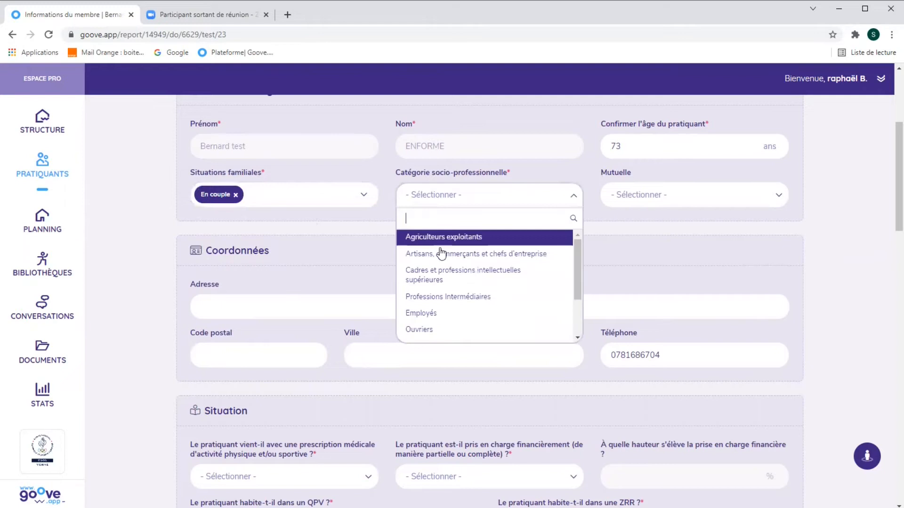
left_click(423, 313)
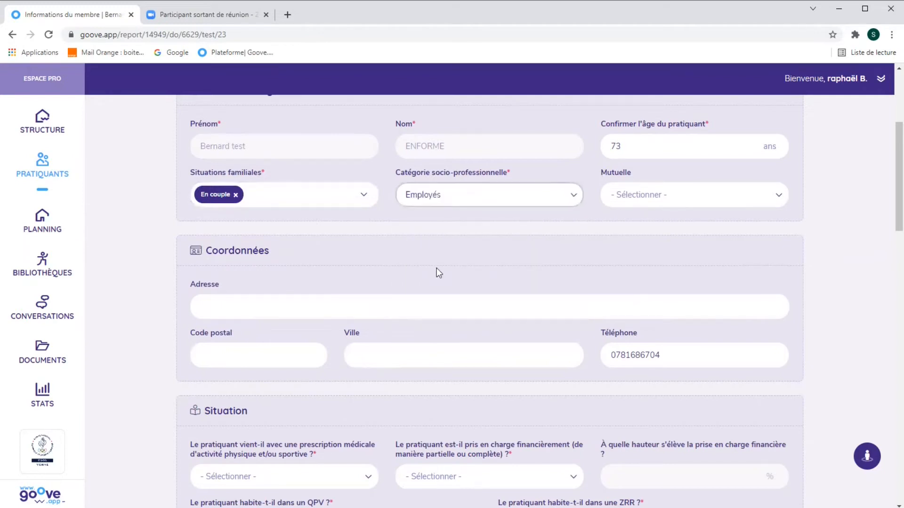
left_click(464, 204)
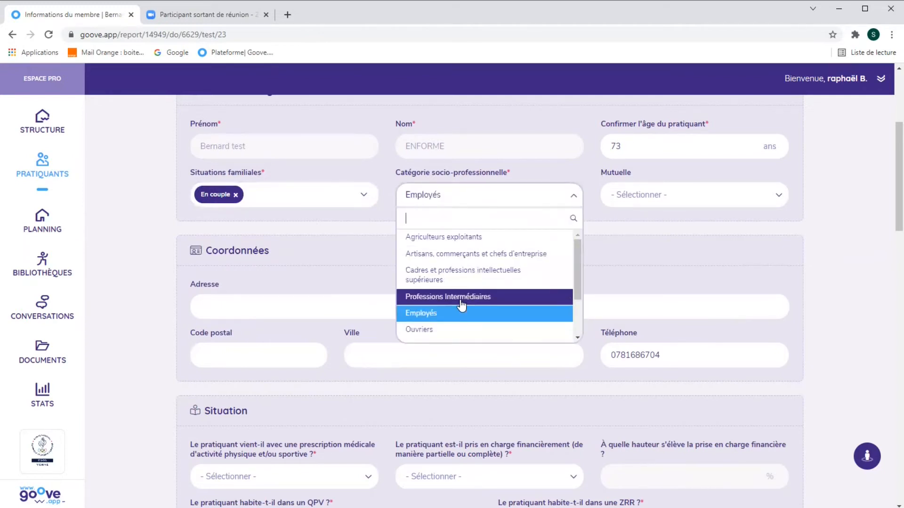
left_click(586, 285)
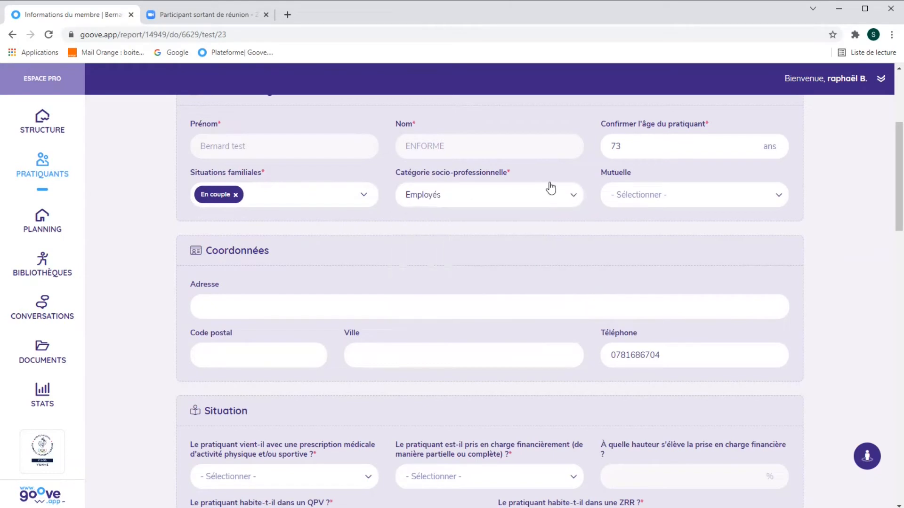
- Set the socio-professional category to Retraité
left_click(559, 206)
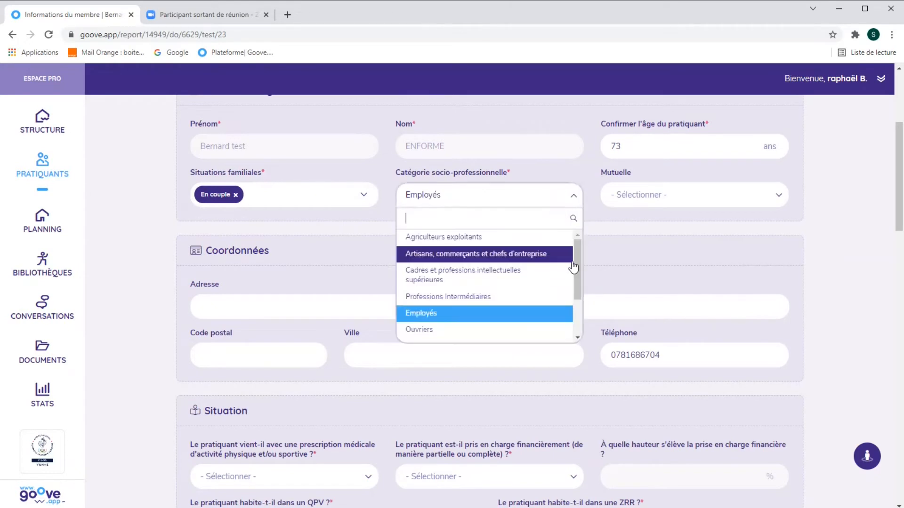
left_click(579, 338)
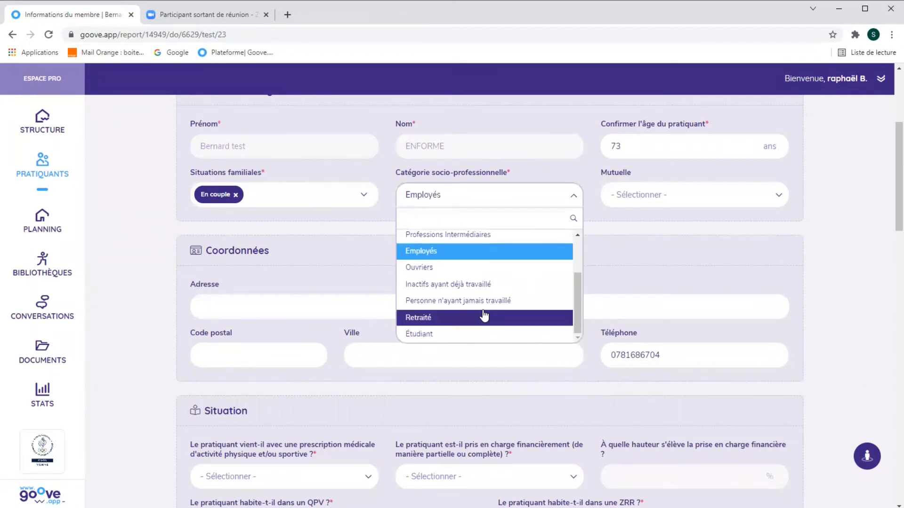
left_click(484, 315)
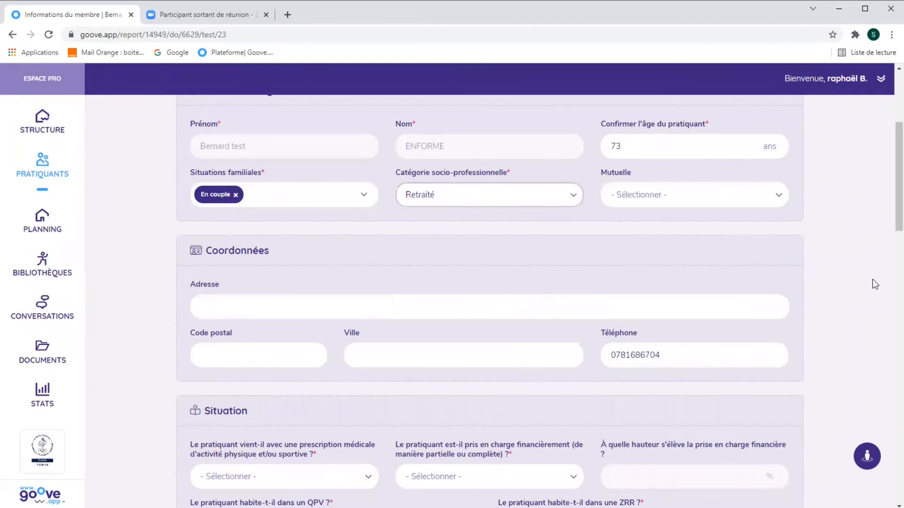
- In the Situation section, answer Oui for both the medical prescription for physical activity and the financial coverage
left_click_drag(887, 247, 887, 299)
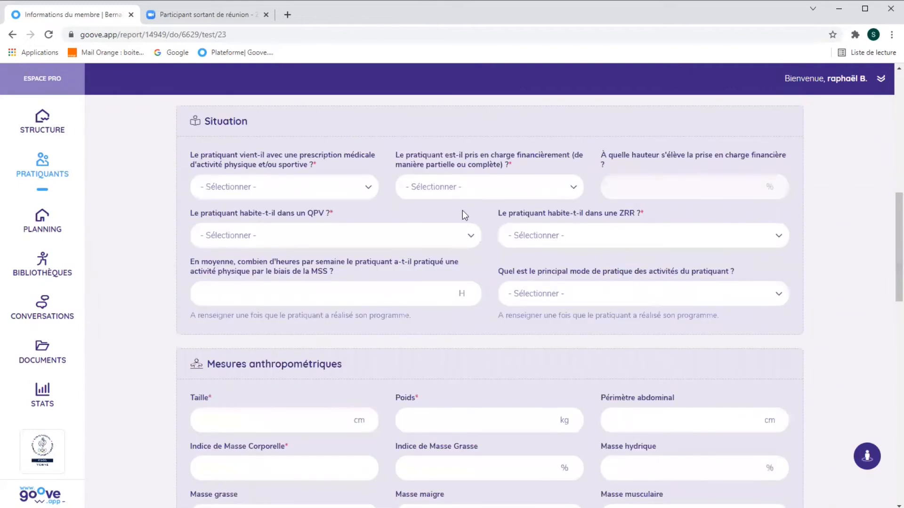
left_click(363, 189)
left_click(358, 223)
left_click(448, 188)
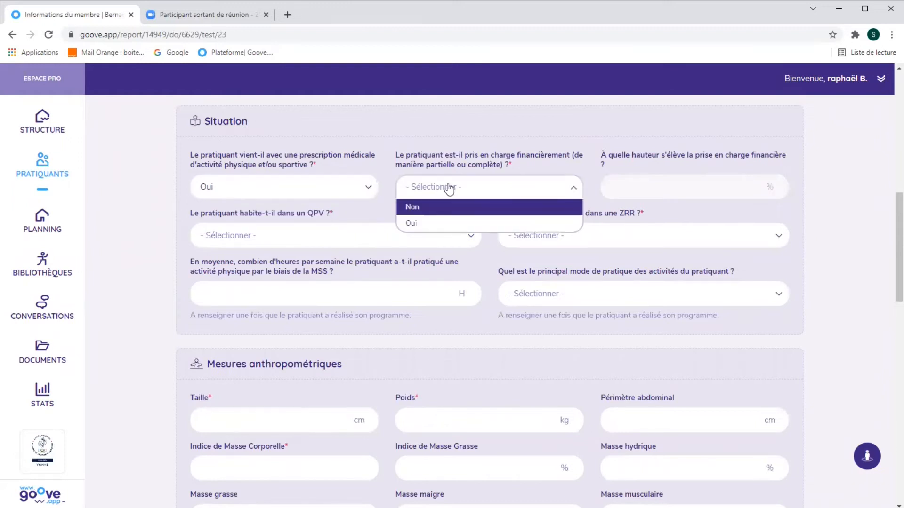
left_click(430, 223)
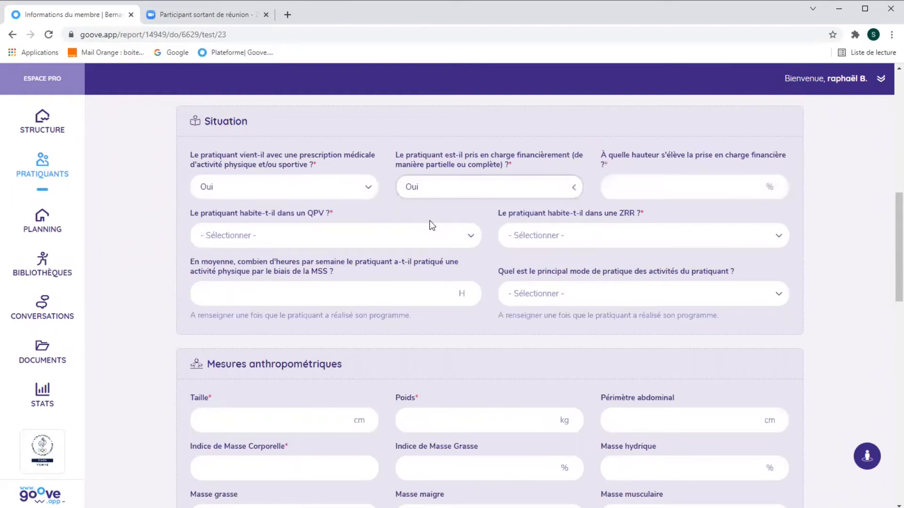
- Answer Non to both the QPV and the ZRR residence questions in the Situation section
left_click(401, 236)
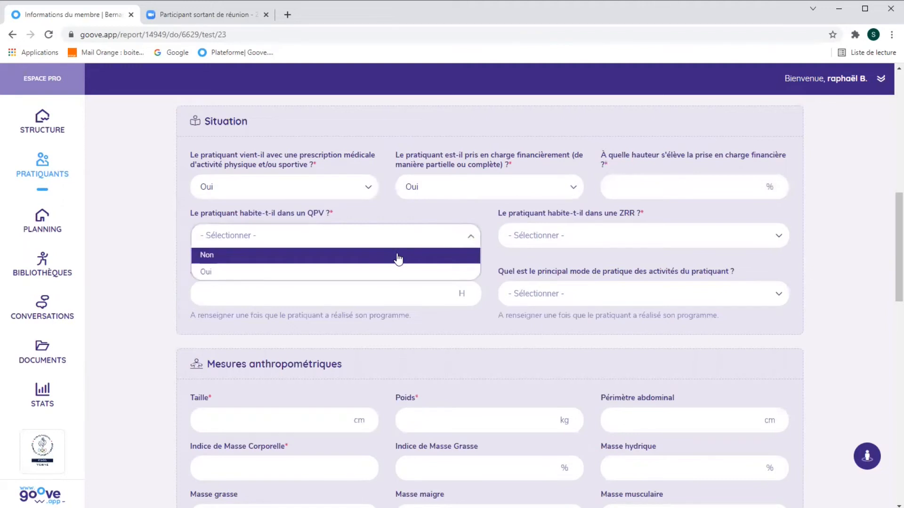
left_click(398, 258)
left_click(580, 229)
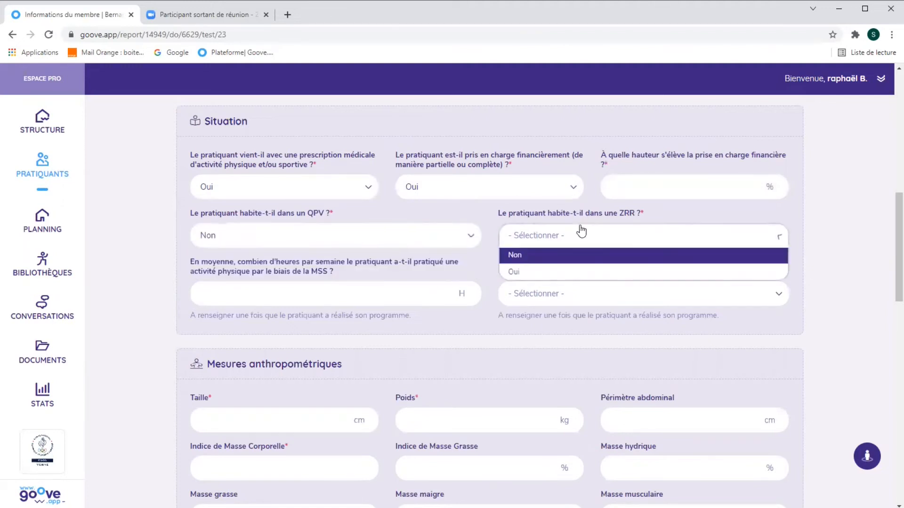
left_click(561, 257)
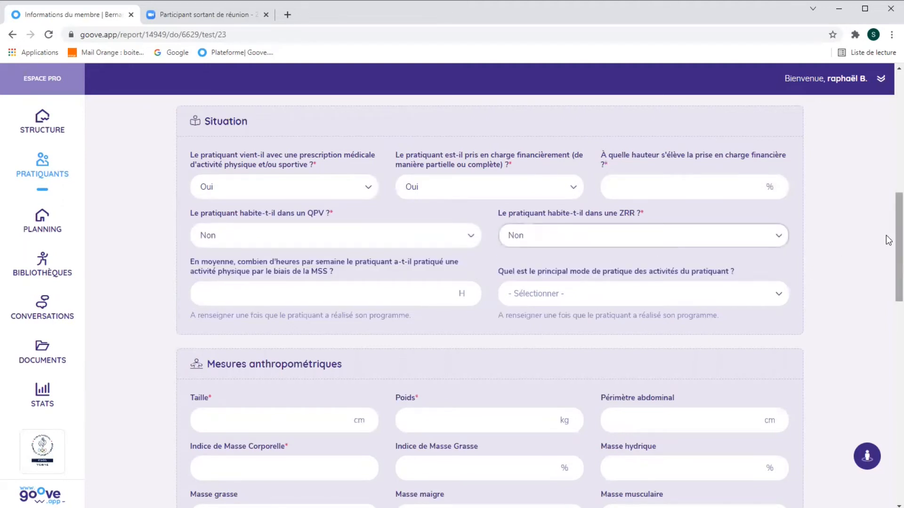
- In the Mesures anthropométriques section, set the height (Taille) to 192 cm and the weight (Poids) to 100 kg
scroll(885, 241, "down", 3)
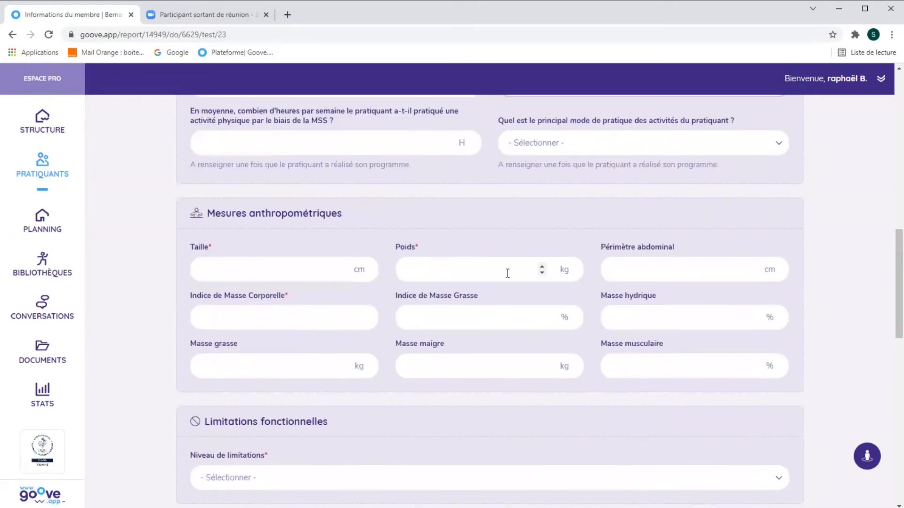
left_click(317, 277)
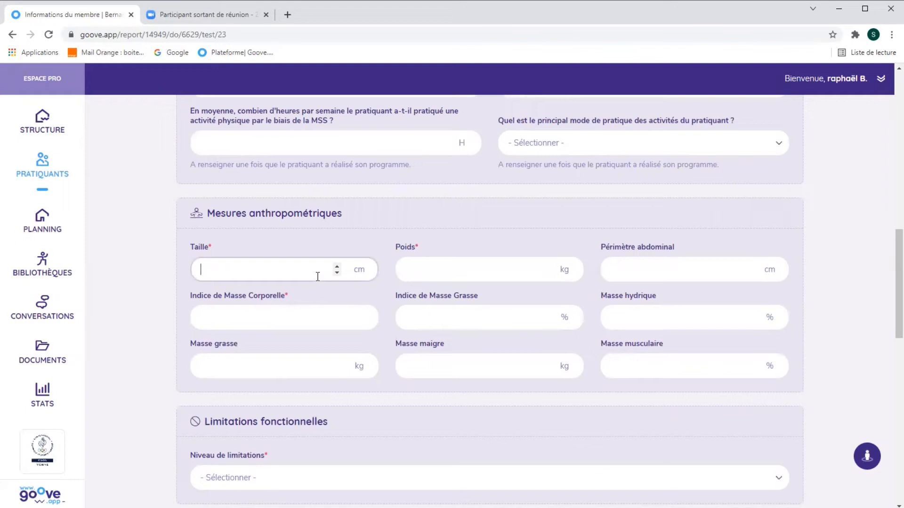
type("192")
left_click(494, 266)
type("100")
key("BackSpace")
left_click(506, 271)
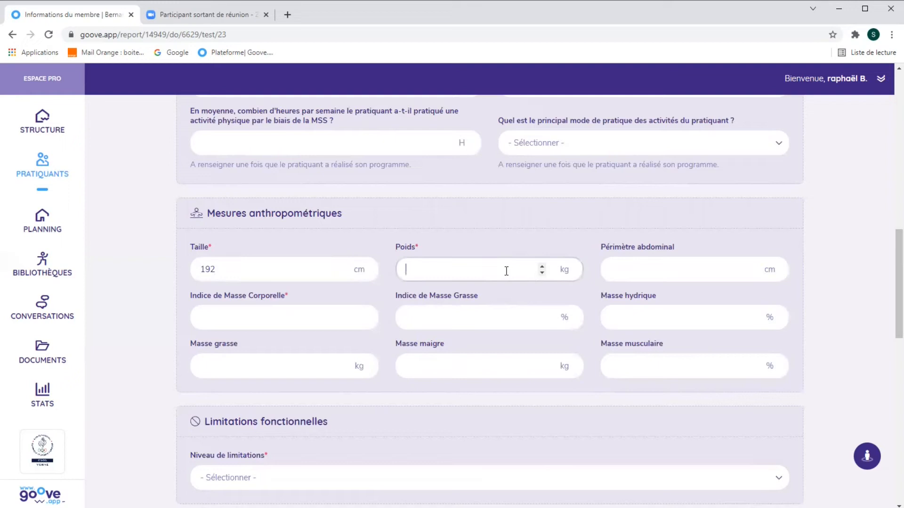
type("100")
left_click(586, 389)
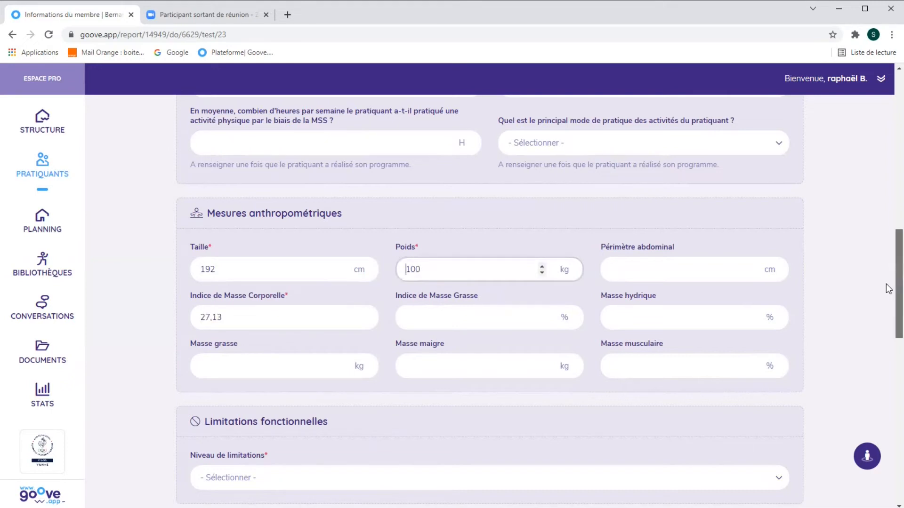
- Set the functional limitation level to Limitations minimes and submit the member information form
left_click_drag(888, 289, 888, 301)
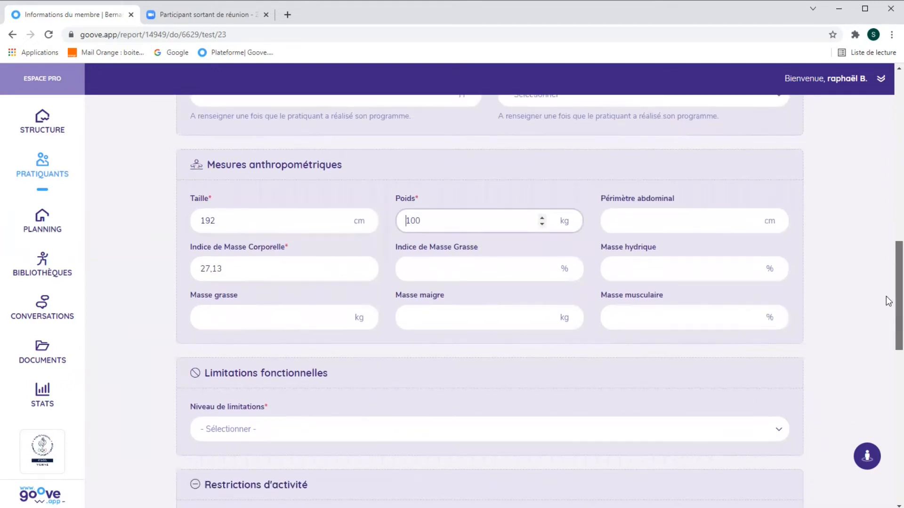
left_click_drag(888, 301, 888, 335)
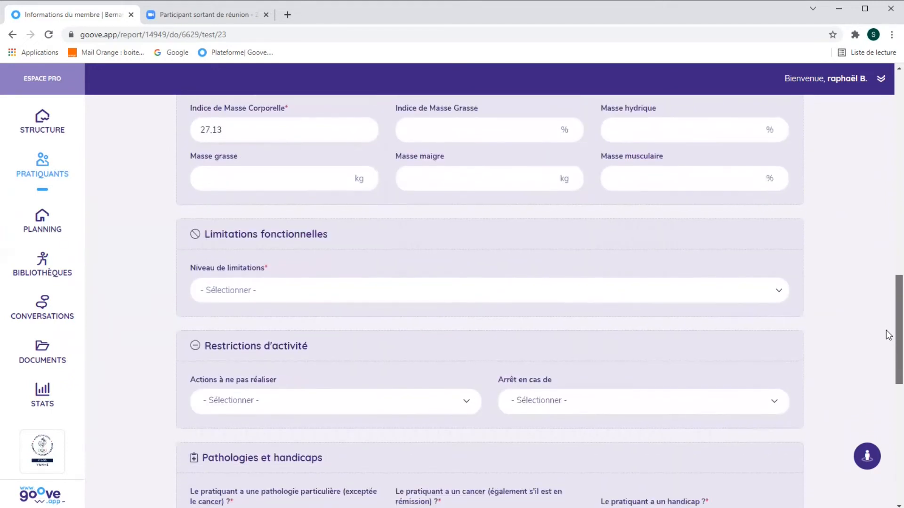
left_click(565, 290)
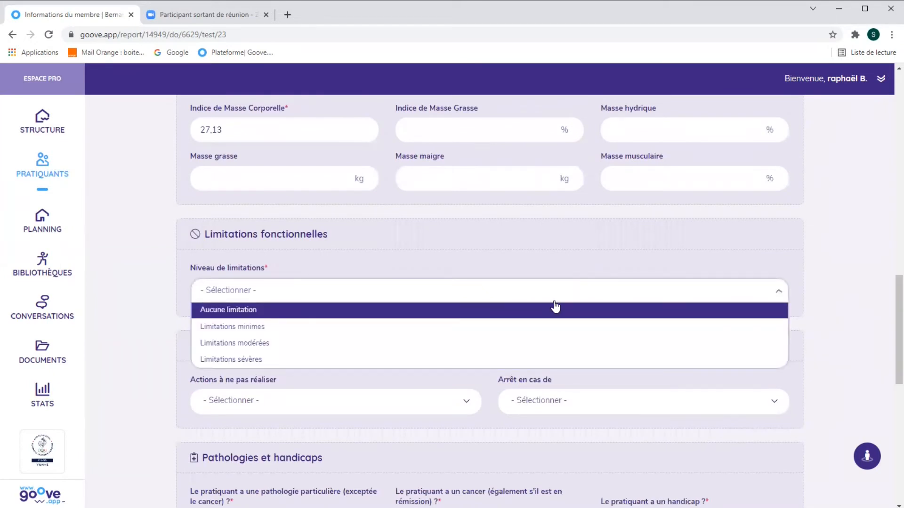
left_click(541, 330)
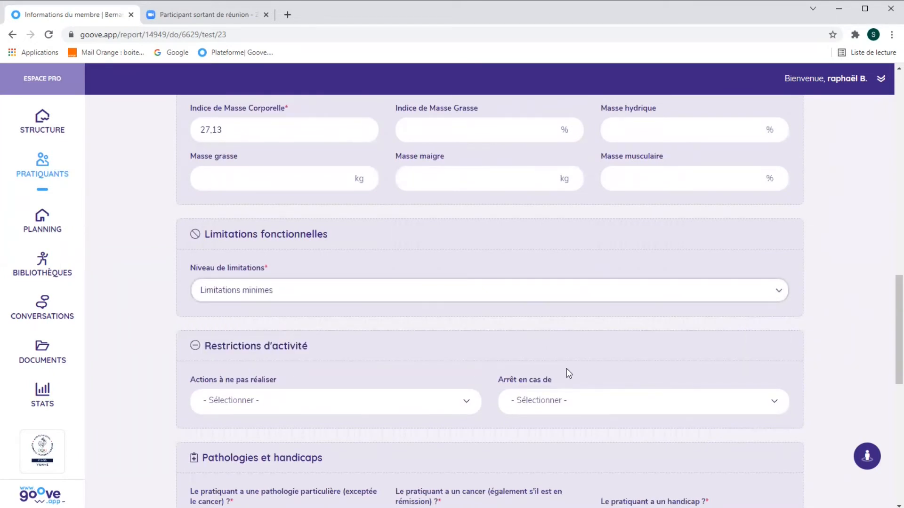
left_click_drag(888, 348, 885, 467)
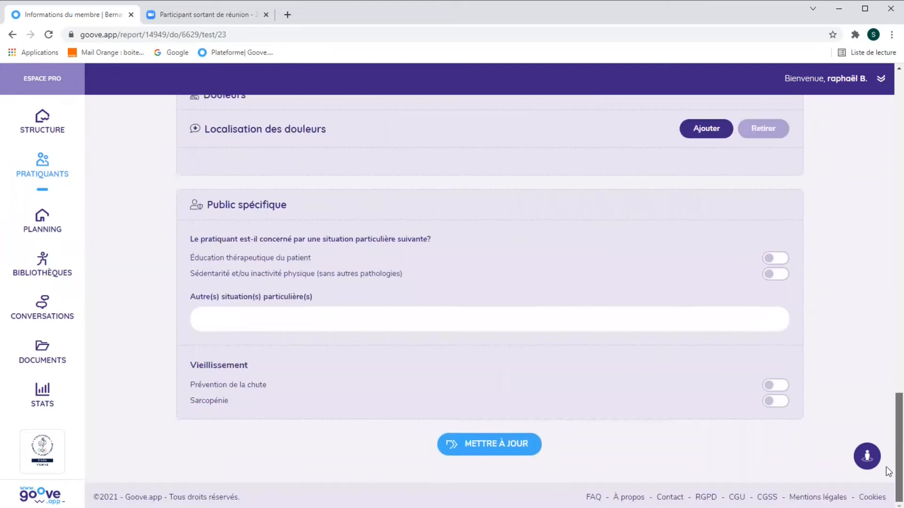
left_click(510, 451)
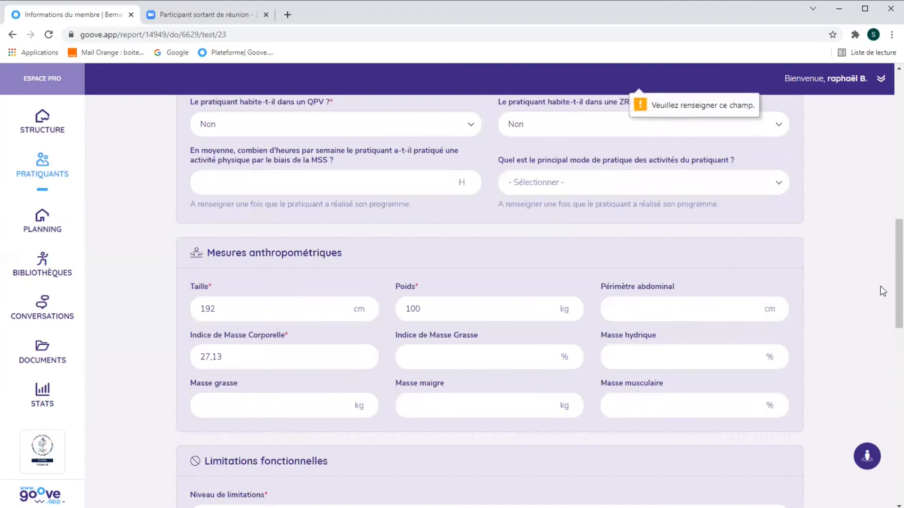
- Set the financial coverage amount in the Situation section to 50 % and submit the member information form again
left_click_drag(887, 282, 835, 240)
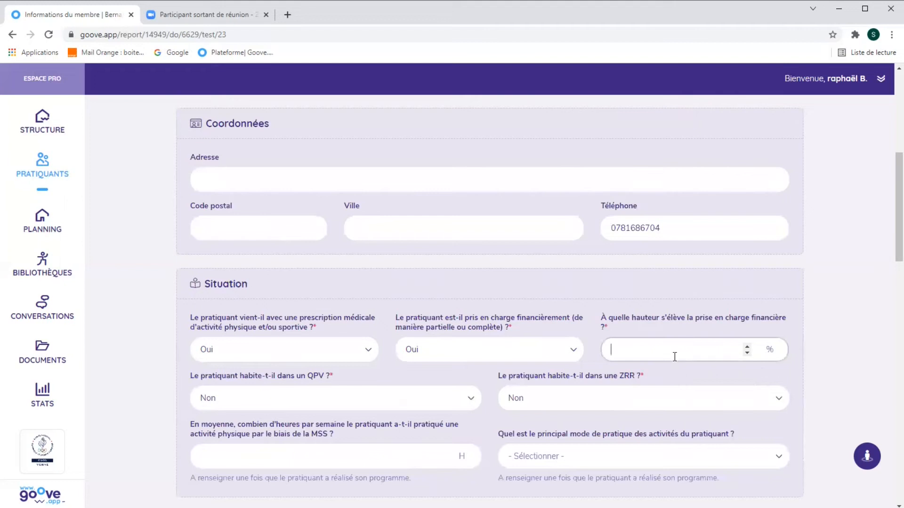
type("50")
left_click(699, 379)
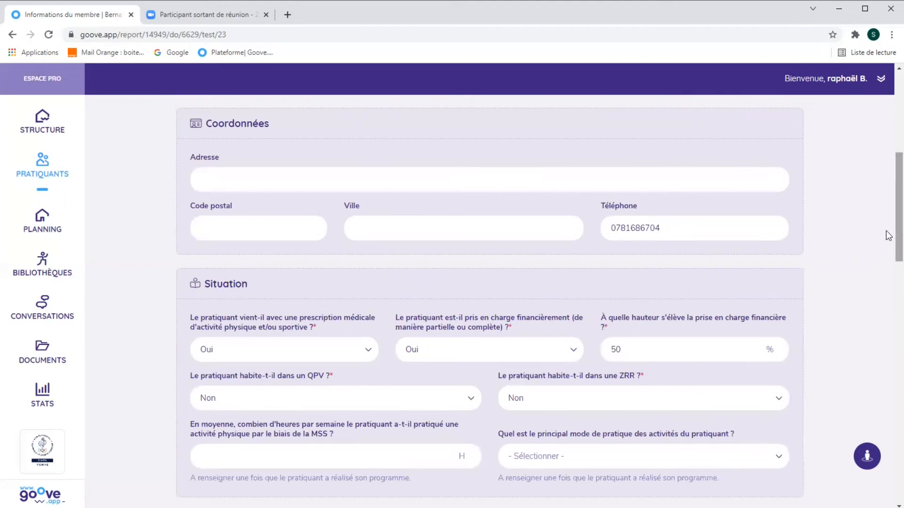
scroll(887, 282, "down", 1)
scroll(887, 297, "down", 15)
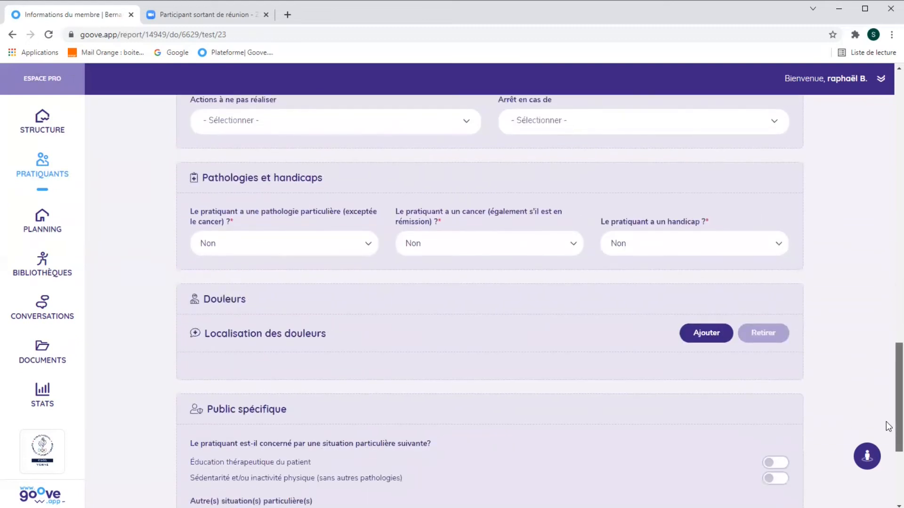
scroll(888, 418, "down", 5)
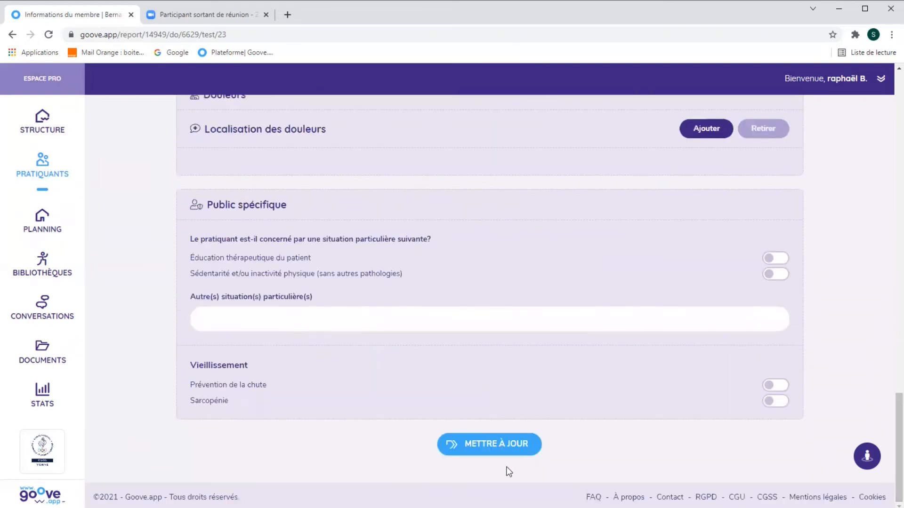
left_click(502, 452)
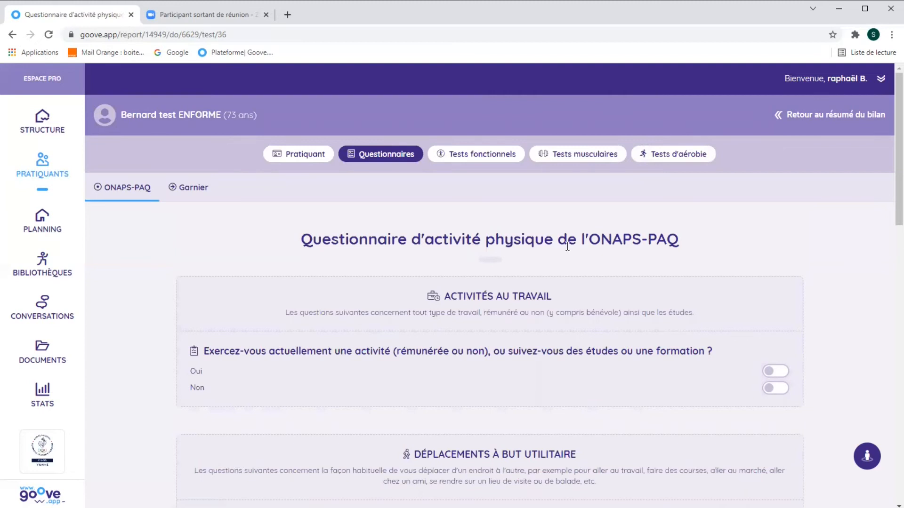
- In the ONAPS-PAQ questionnaire, answer Non to the question about currently working, studying or training
scroll(885, 151, "down", 4)
scroll(886, 189, "up", 2)
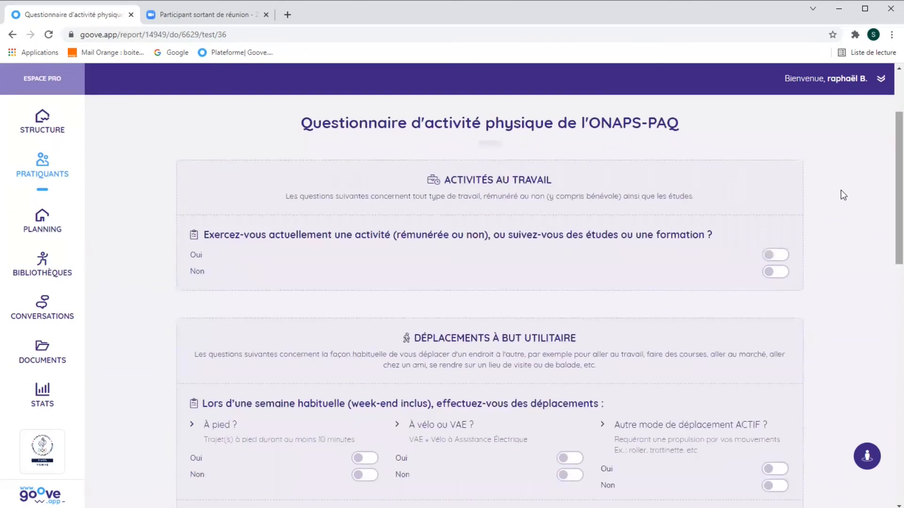
left_click(776, 256)
left_click(779, 277)
scroll(886, 230, "down", 1)
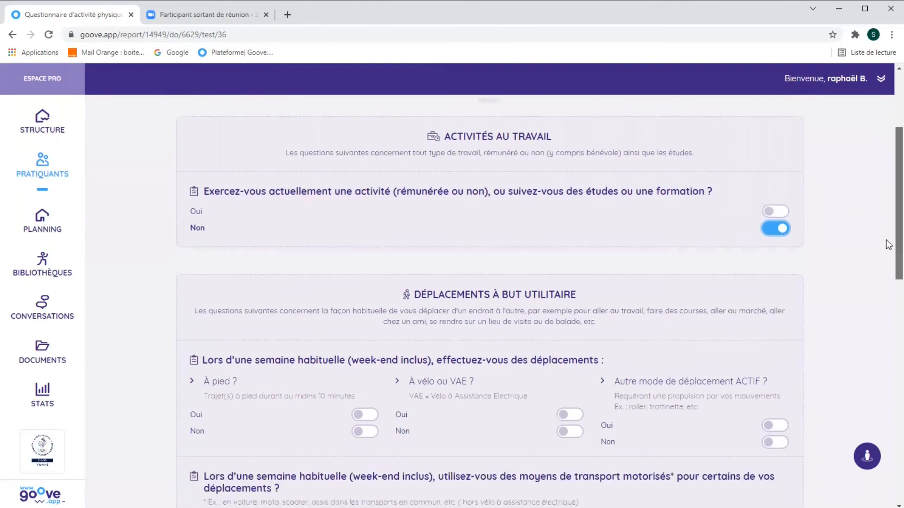
- Look through the remaining ONAPS-PAQ questions and open the Garnier questionnaire on health perception
scroll(888, 263, "down", 4)
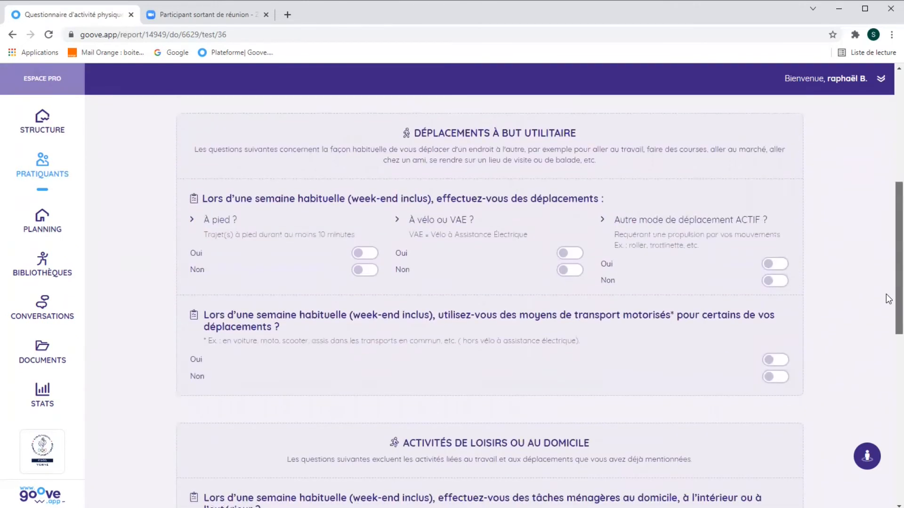
scroll(888, 313, "down", 10)
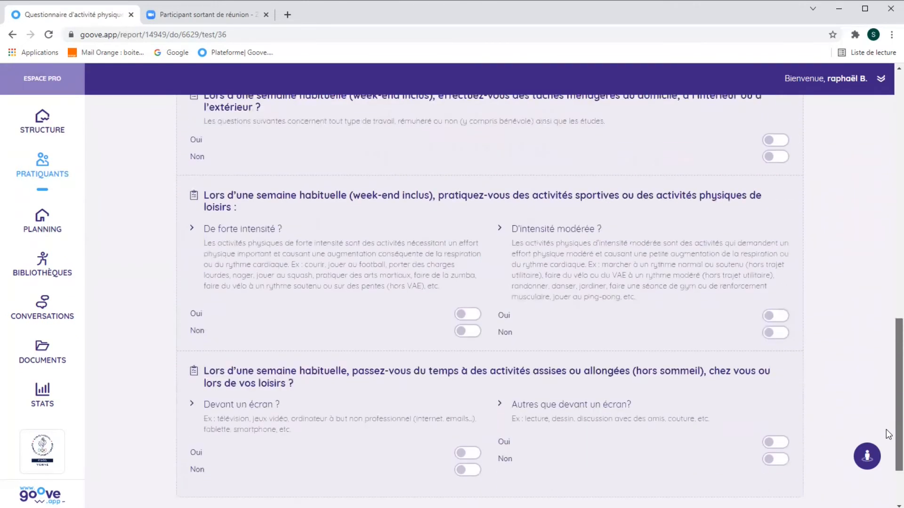
scroll(888, 477, "up", 9)
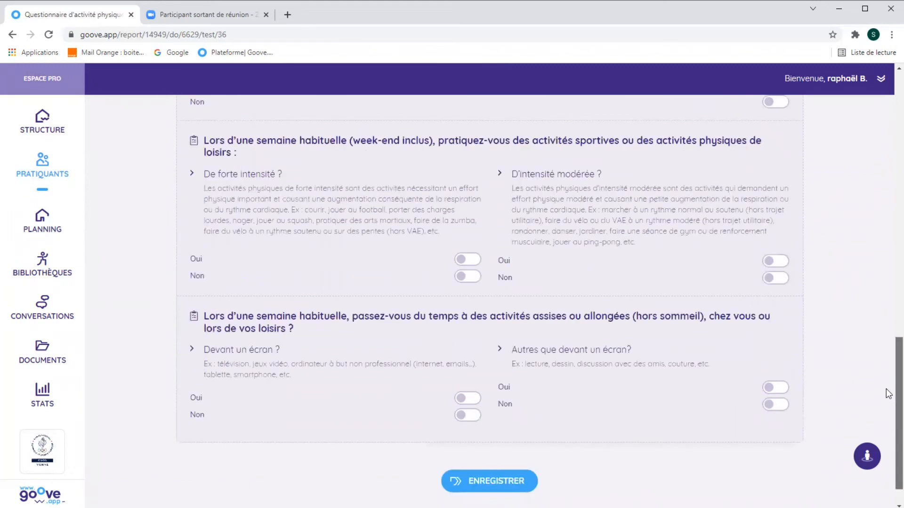
scroll(888, 312, "up", 7)
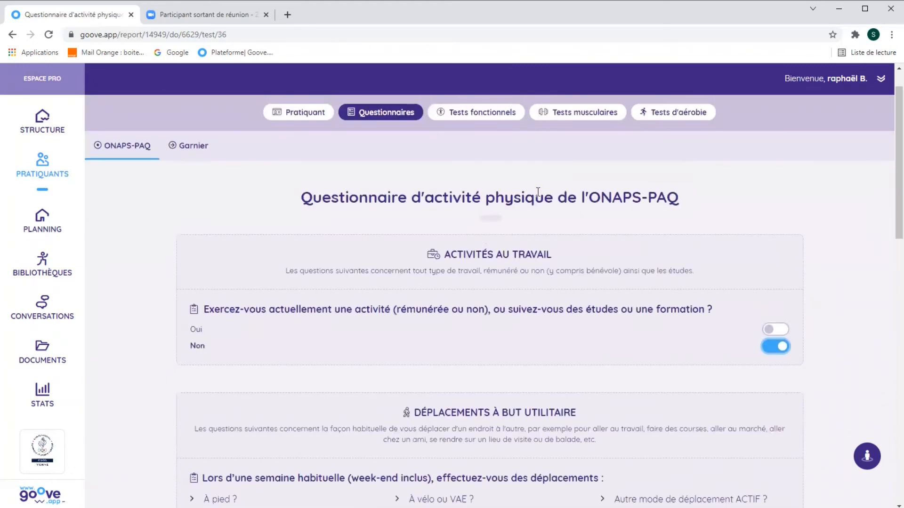
left_click(190, 154)
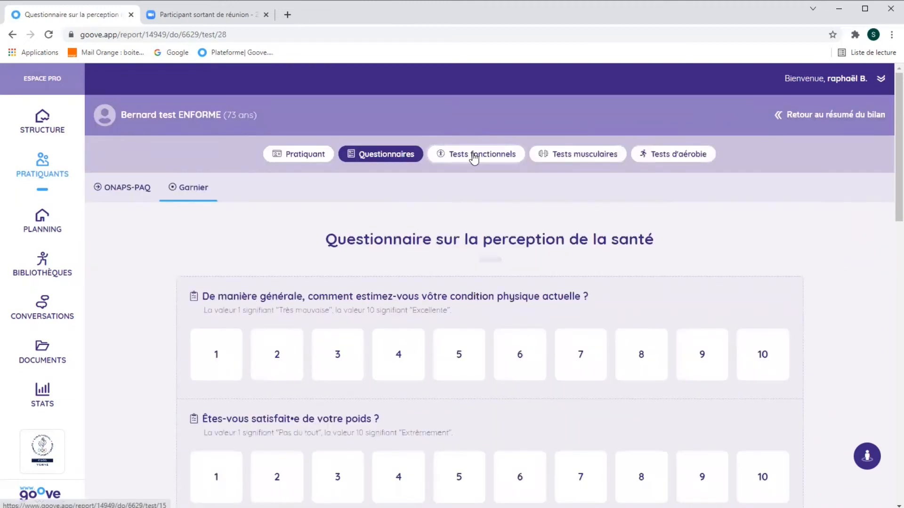
- Open the functional tests and play the demonstration video of the 60-second lateral balance test
left_click(474, 155)
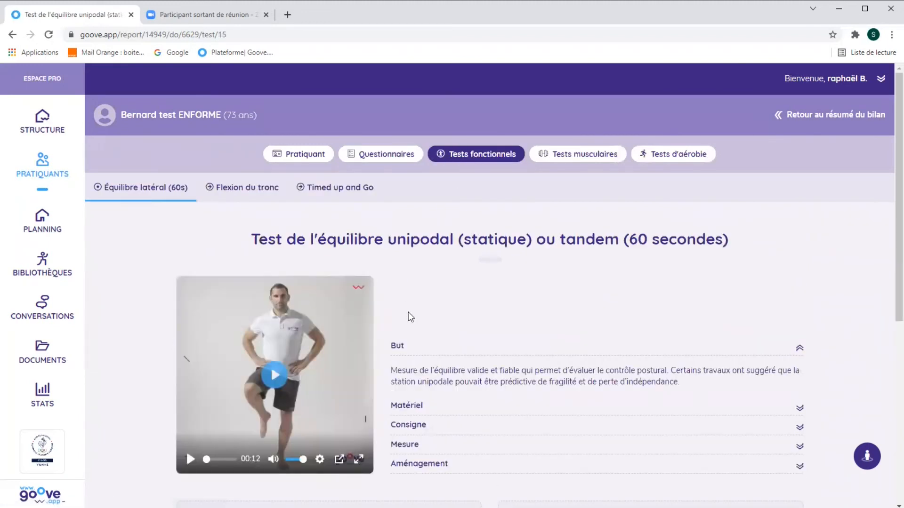
scroll(885, 150, "down", 1)
scroll(887, 162, "down", 3)
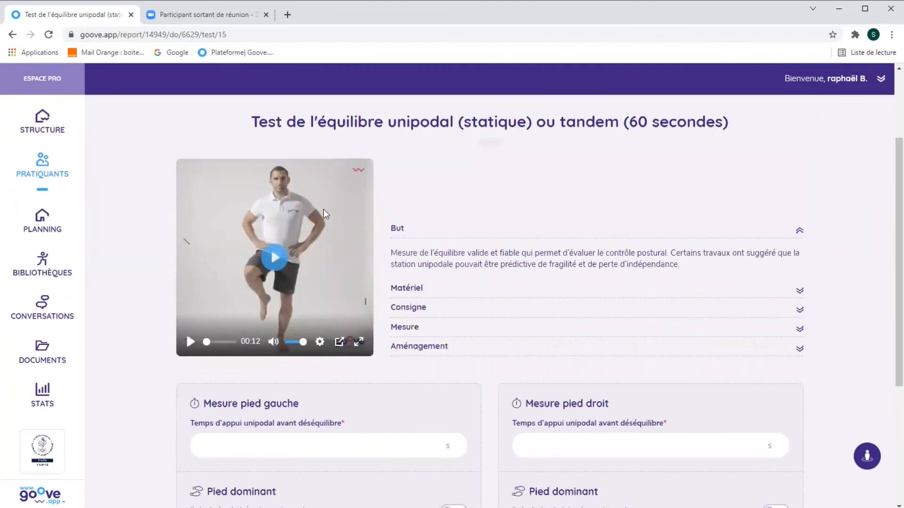
left_click(275, 258)
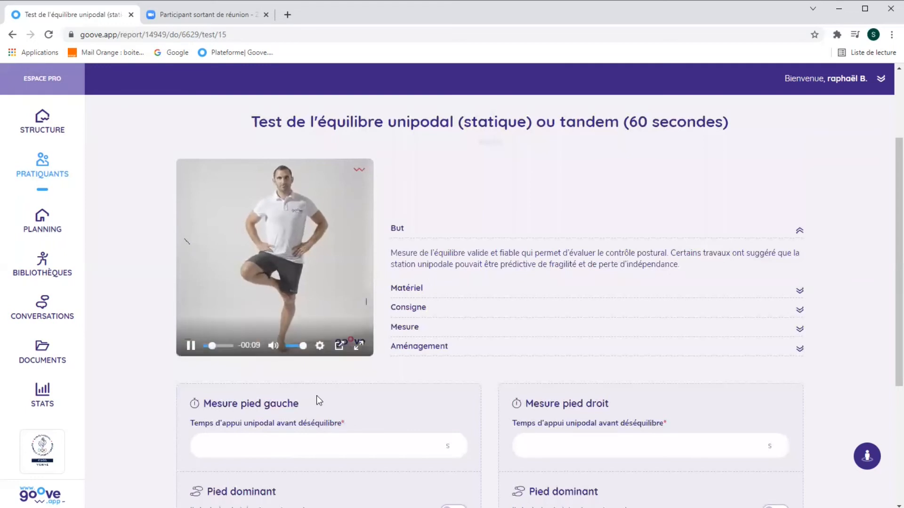
- Mark the left foot as dominant and enter balance times of 60 s for the left foot and 45 s for the right foot
left_click(327, 444)
left_click(575, 443)
scroll(888, 203, "down", 5)
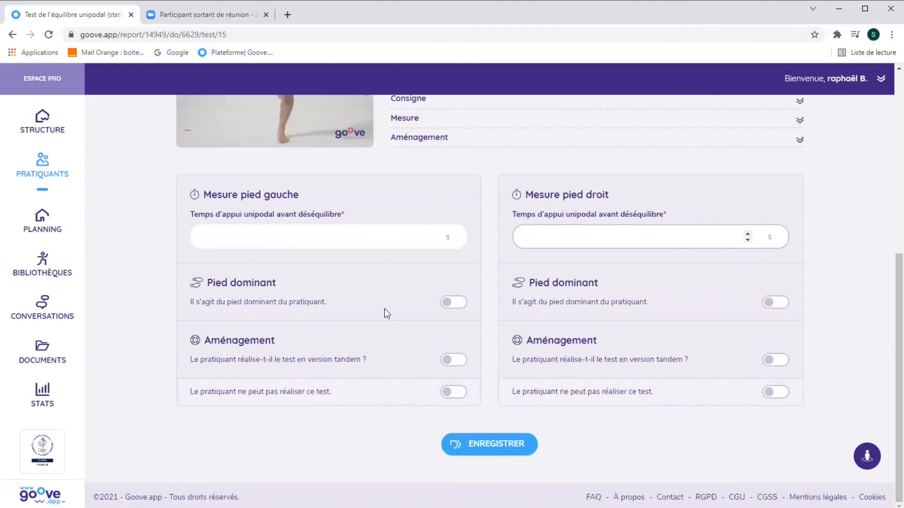
left_click(452, 306)
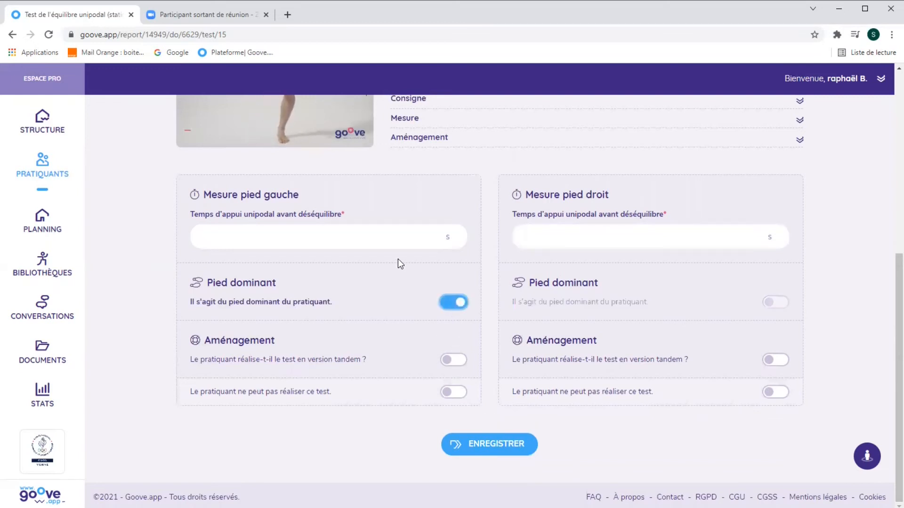
left_click(404, 242)
type("60")
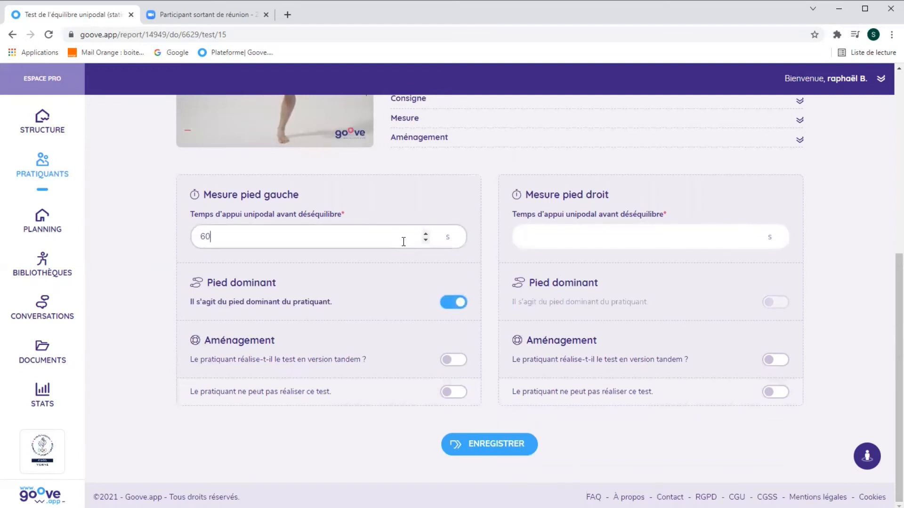
left_click(649, 236)
type("45")
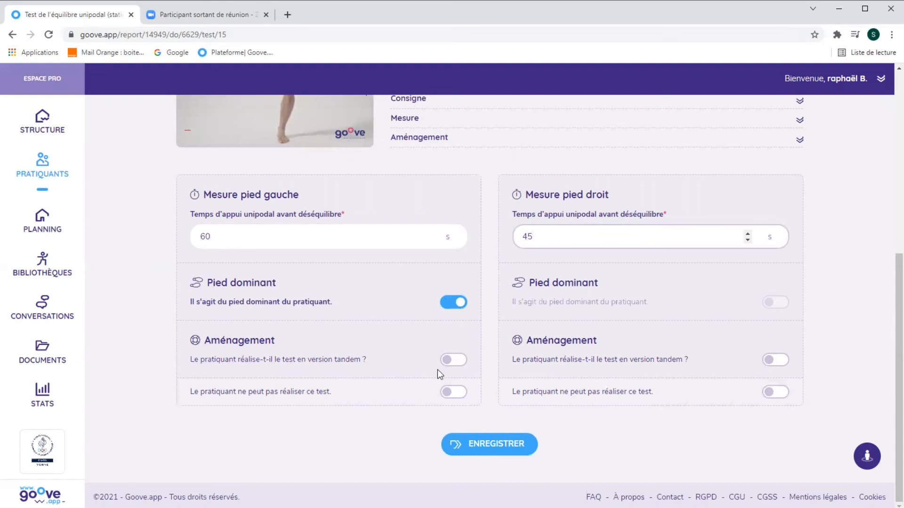
- Mark the left-foot test as done in tandem version and the right-foot test as not feasible, and save the balance test
left_click(451, 360)
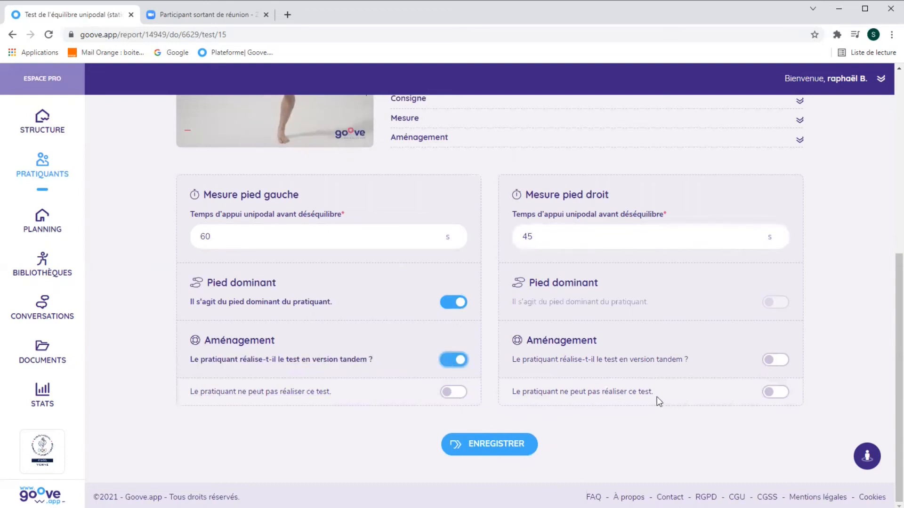
left_click(768, 391)
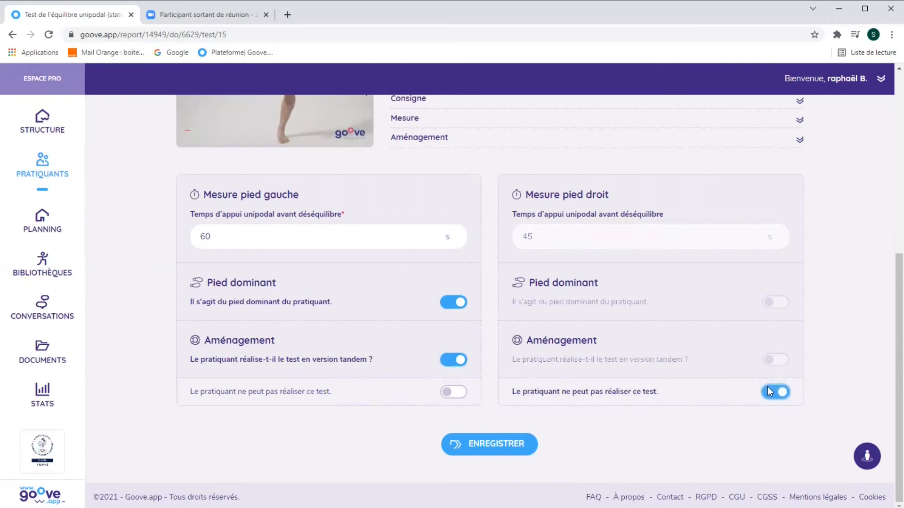
left_click(495, 445)
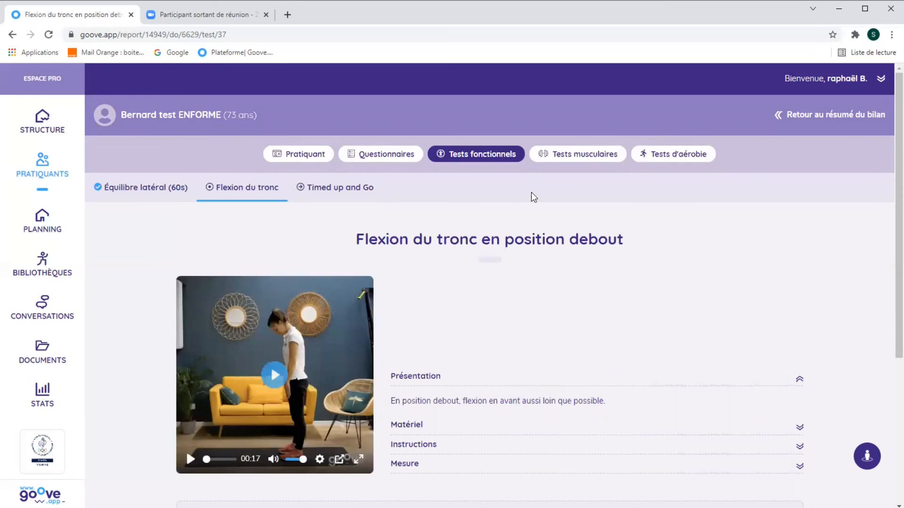
- Open the muscular tests, move on to the aerobic tests, and examine the entry form of the 6-minute walk test
left_click(597, 156)
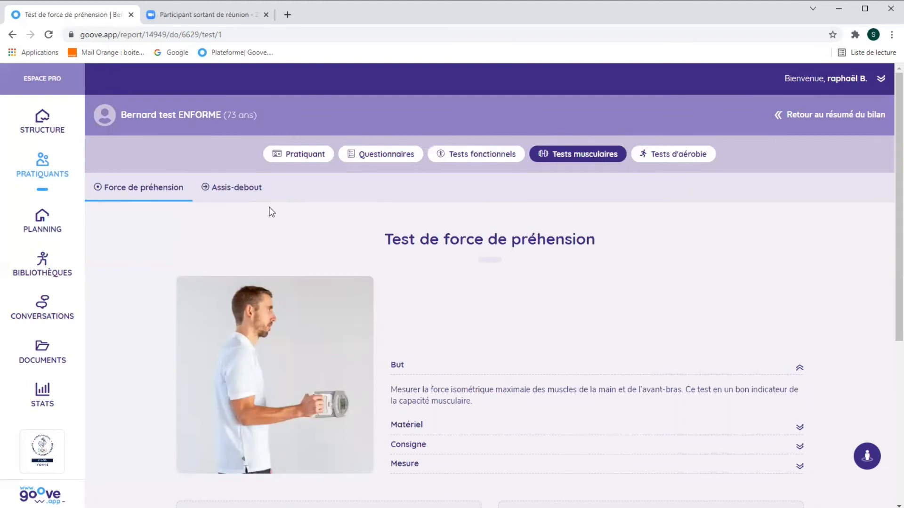
left_click(684, 159)
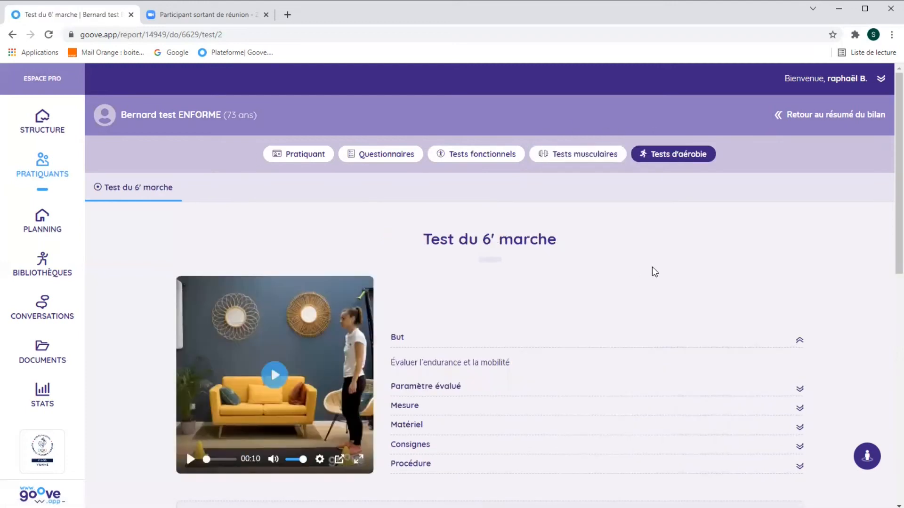
left_click_drag(898, 211, 870, 352)
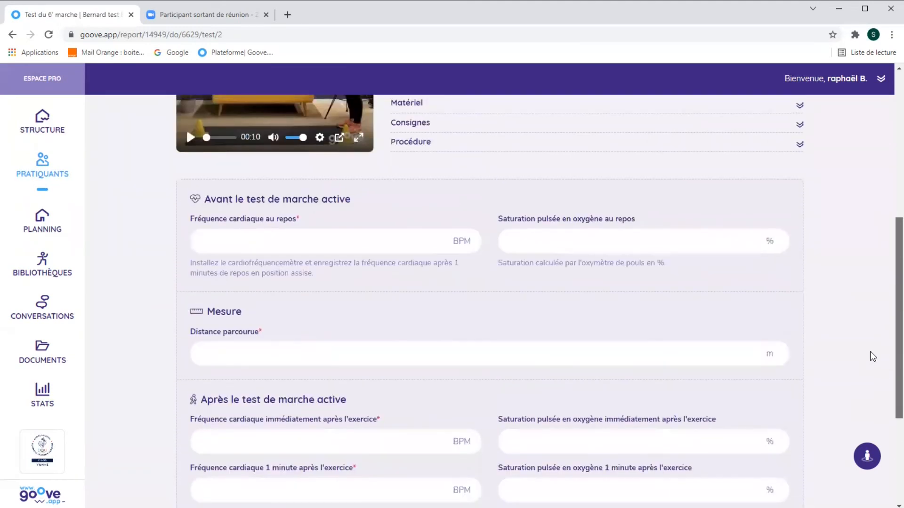
scroll(872, 356, "down", 4)
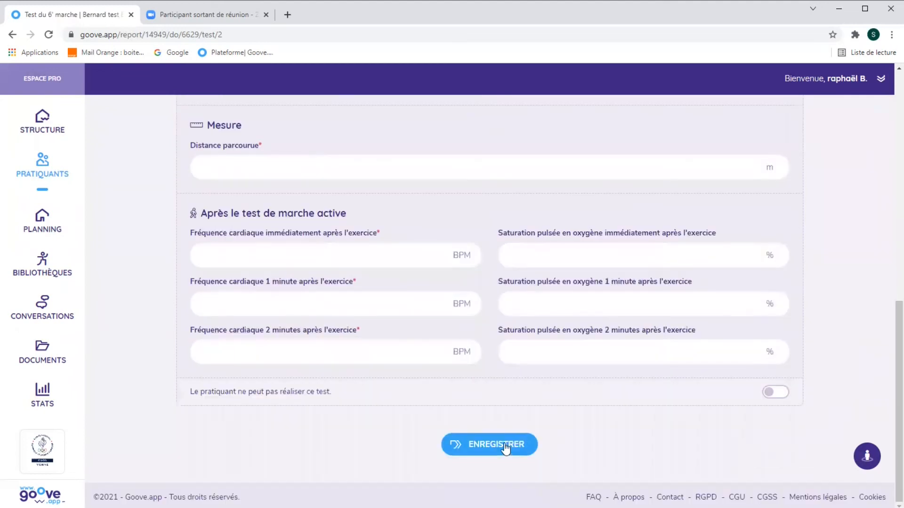